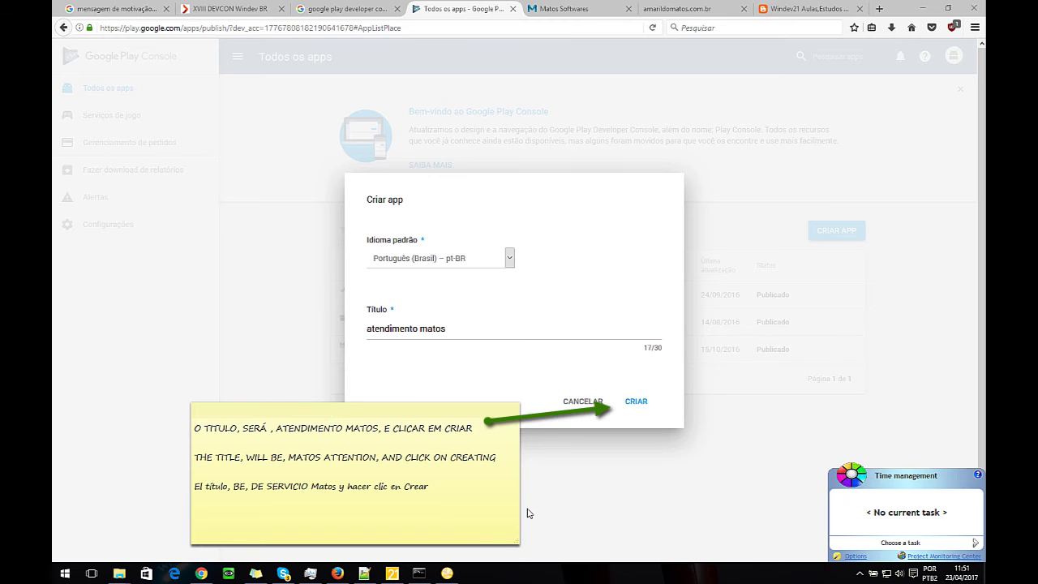
Create the app with the title "atendimento matos" and Português (Brasil) as its default language
left_click(456, 330)
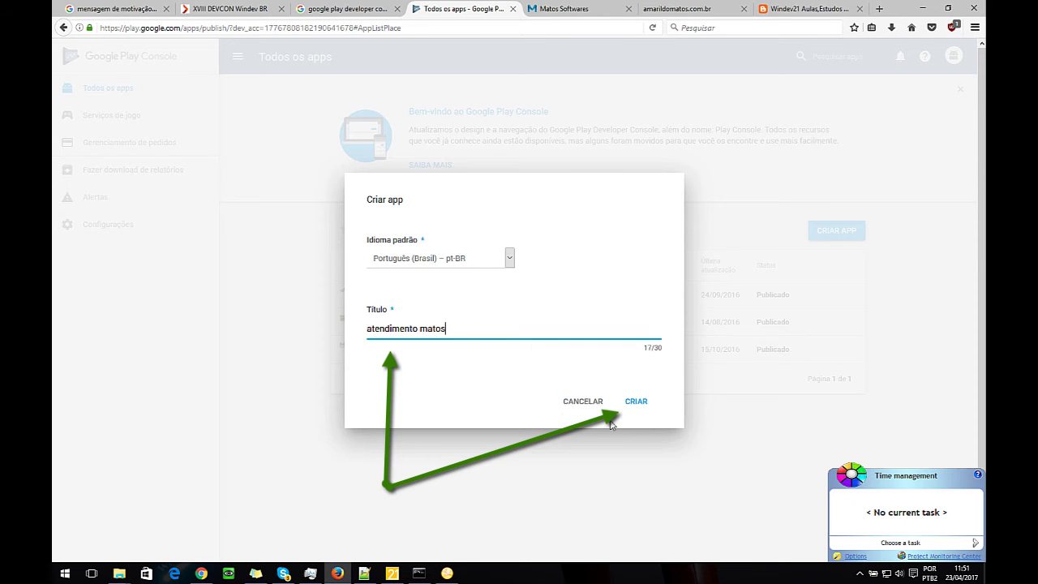
left_click(646, 405)
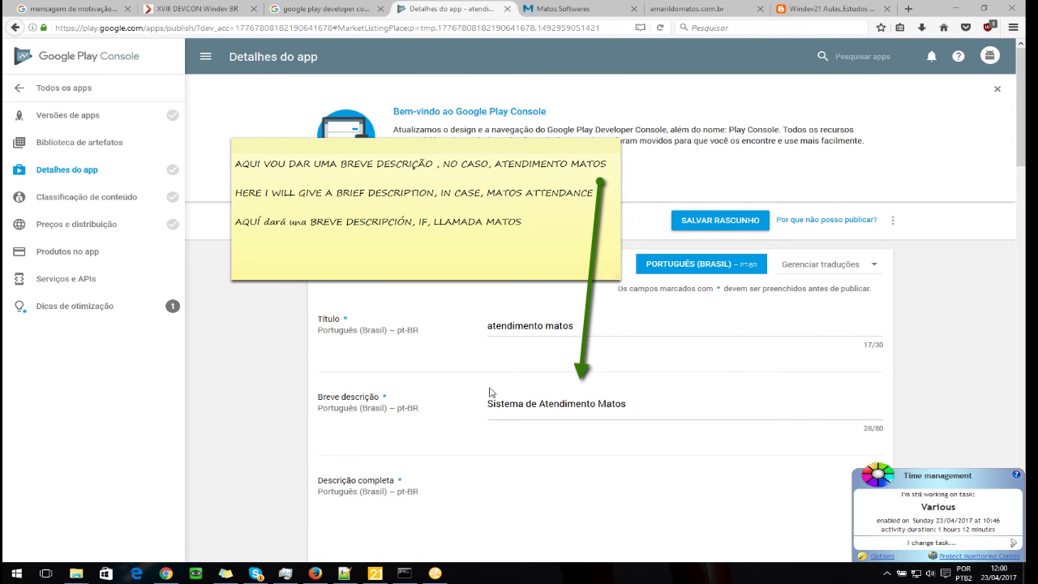
Enter "Sistema de Atendimento Matos" as the short description, write the full description of the app, and save the draft
left_click(688, 416)
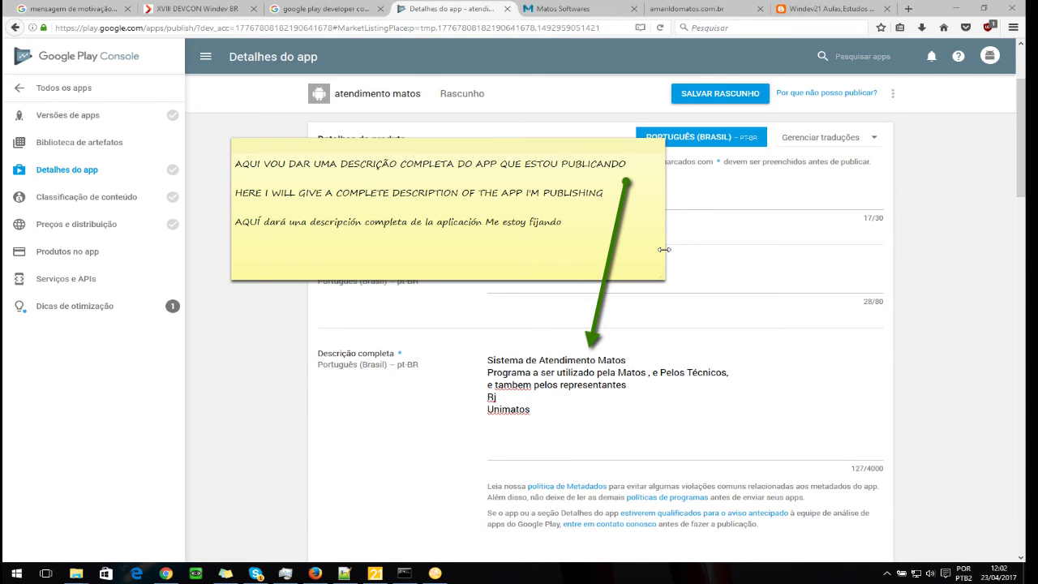
scroll(463, 299, "up", 3)
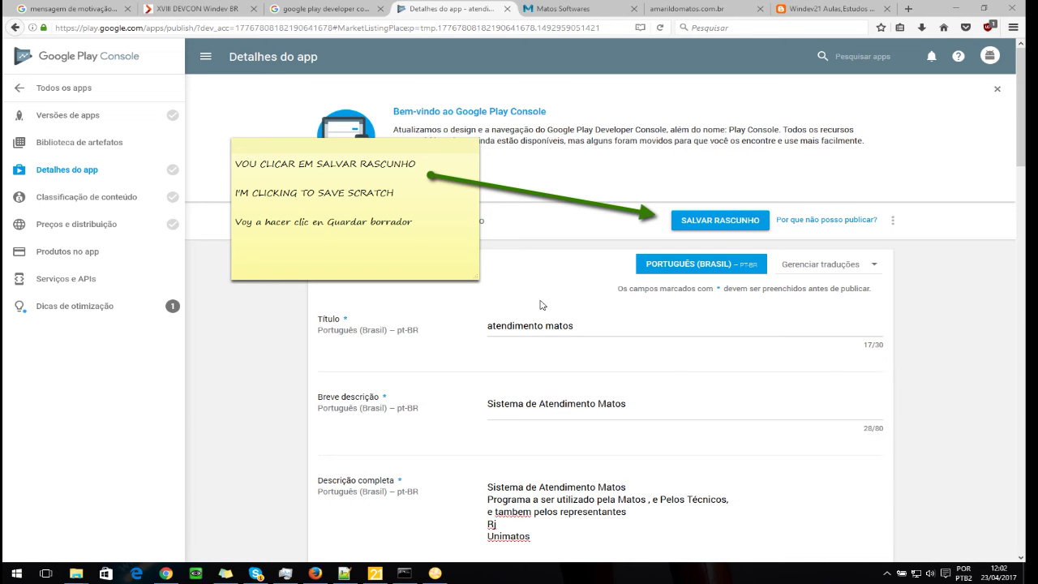
left_click(718, 227)
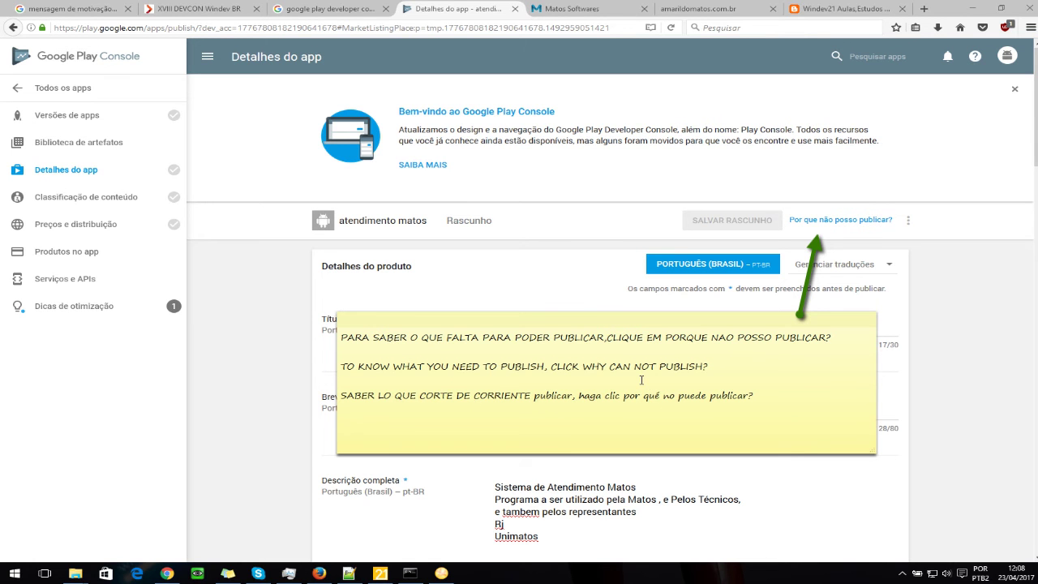
Check the list of requirements still missing for publishing the app, and close it
left_click(861, 220)
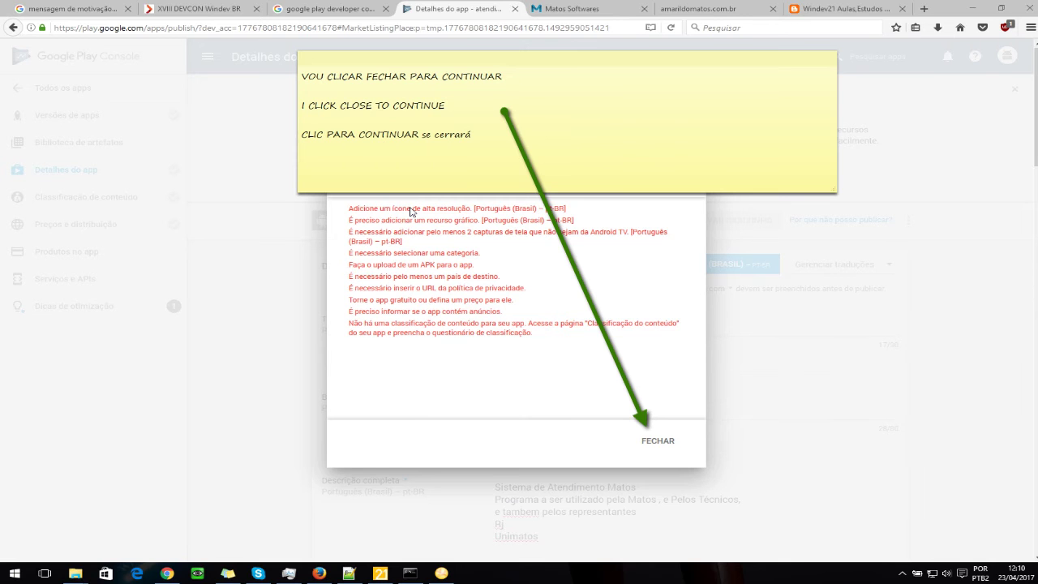
left_click(659, 442)
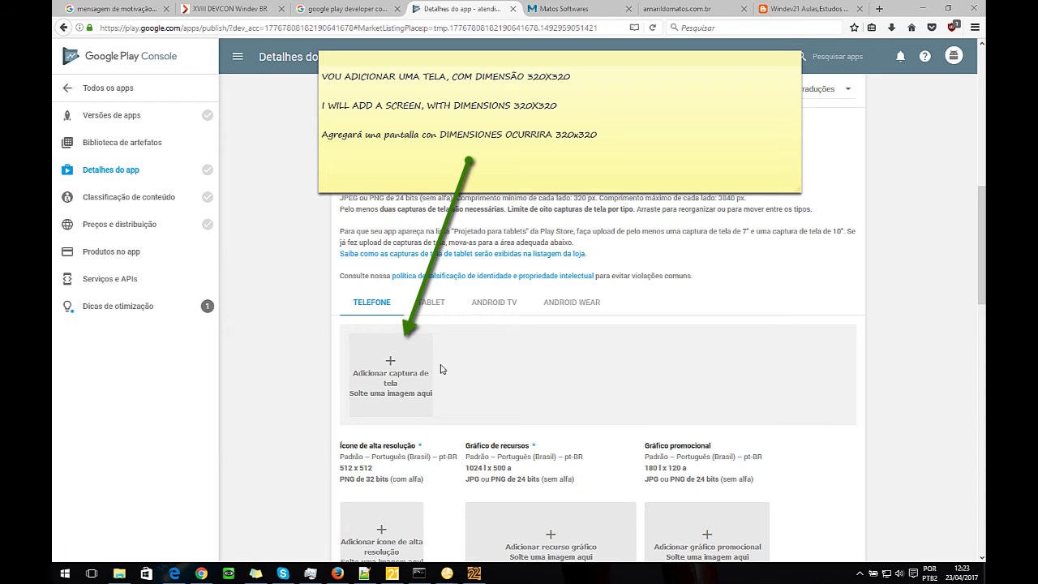
Add the 320x320 phone screenshot, and upload atendimento_512_512_PNG as the high-resolution icon
left_click(405, 373)
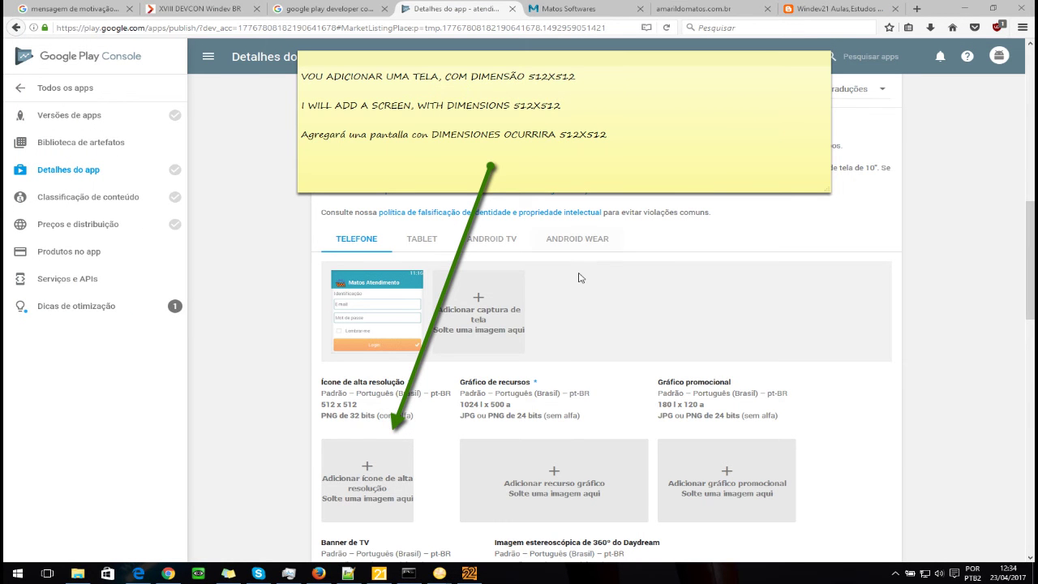
left_click(366, 475)
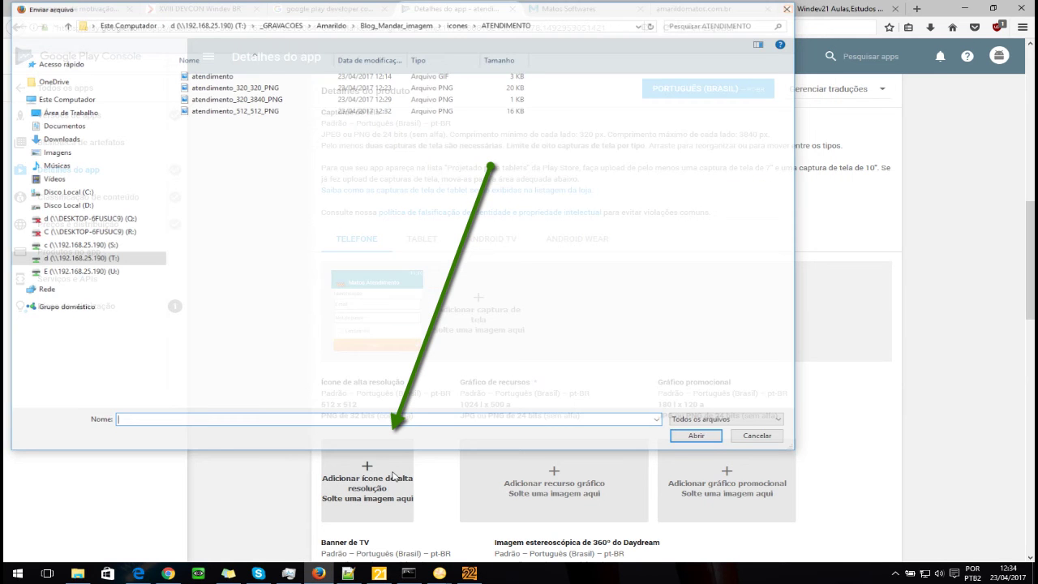
double_click(261, 112)
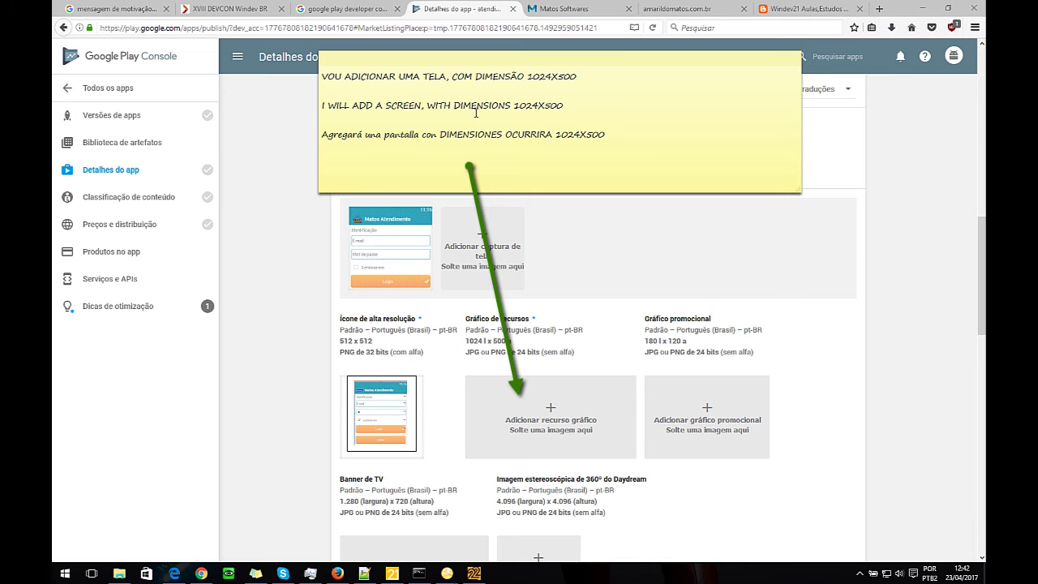
Upload the 1024x500 feature graphic for the store listing, and open the tablet screenshots section
left_click(558, 412)
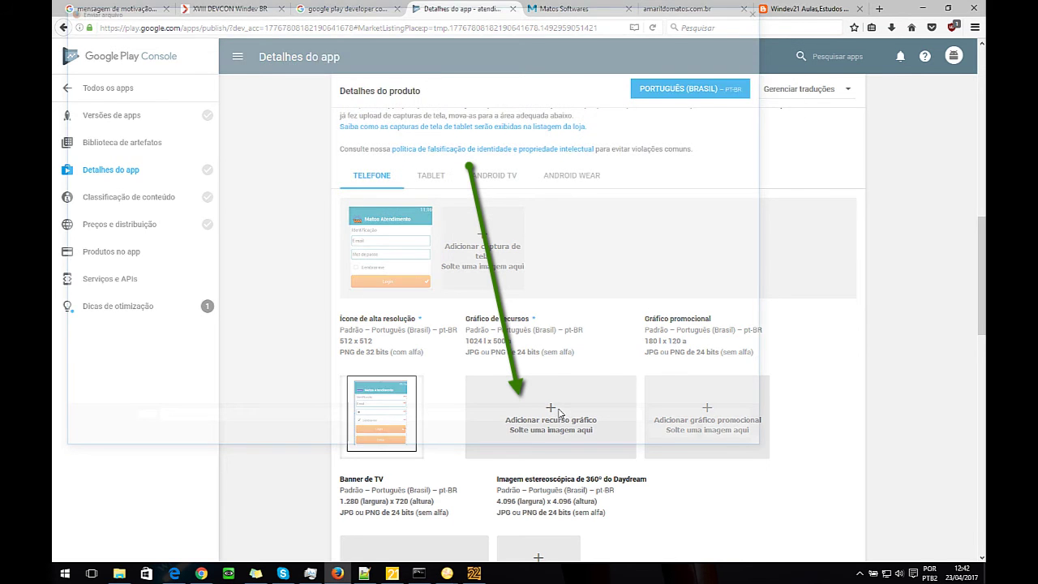
double_click(276, 124)
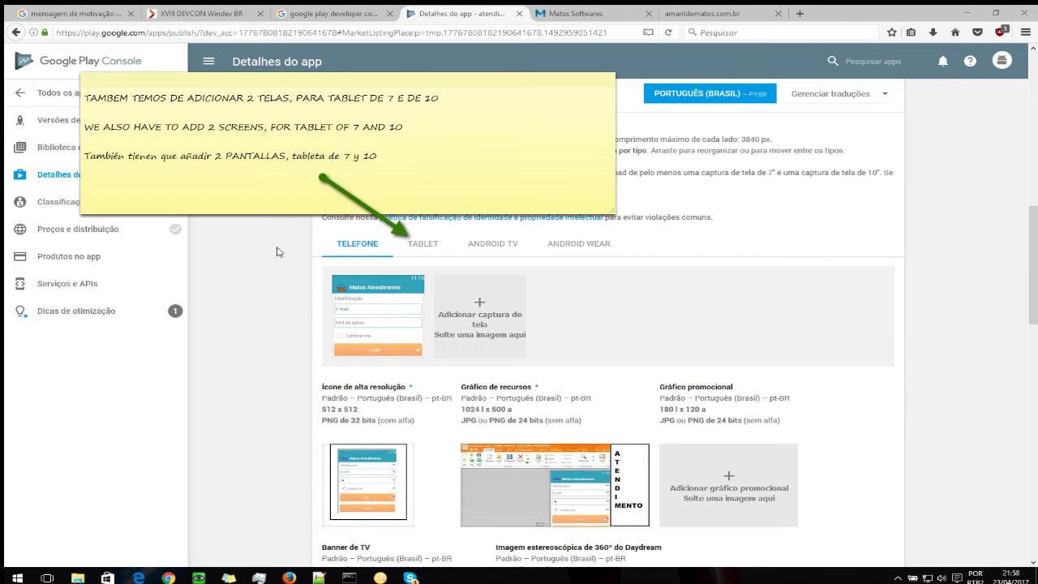
left_click(421, 243)
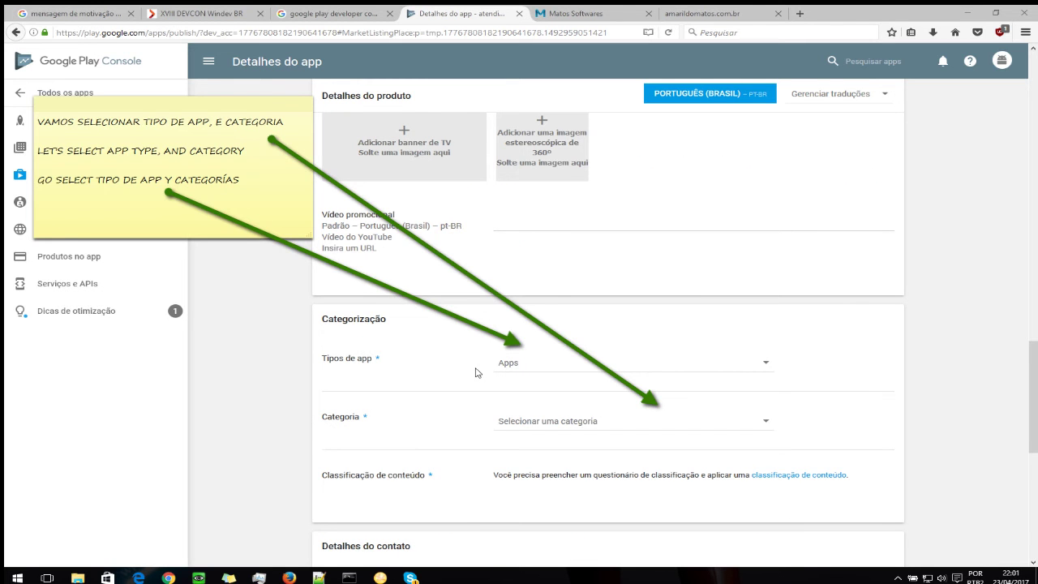
Categorize the app with the app type Apps and the category Empresa
left_click(523, 371)
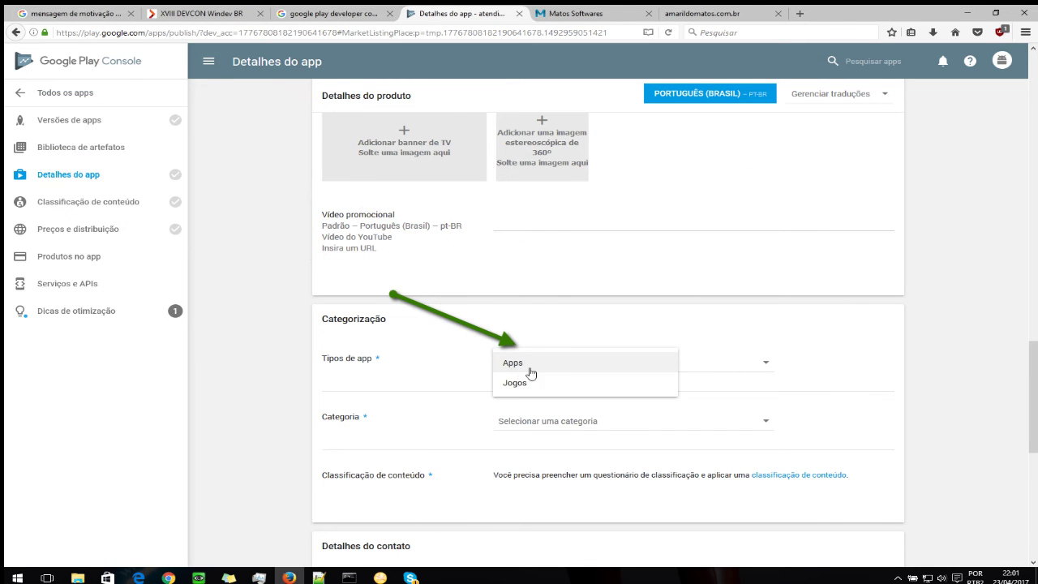
left_click(521, 365)
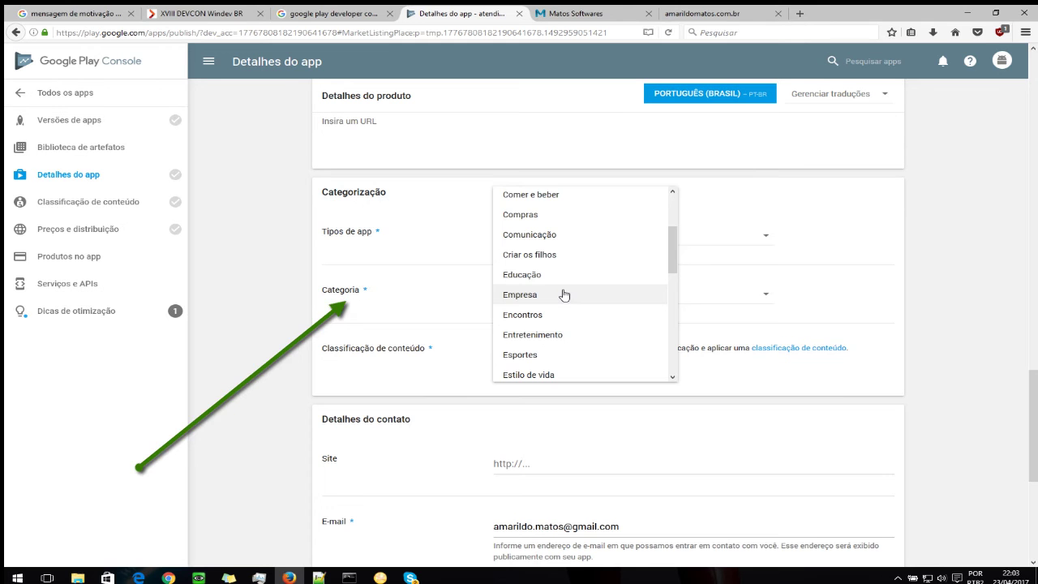
left_click(564, 295)
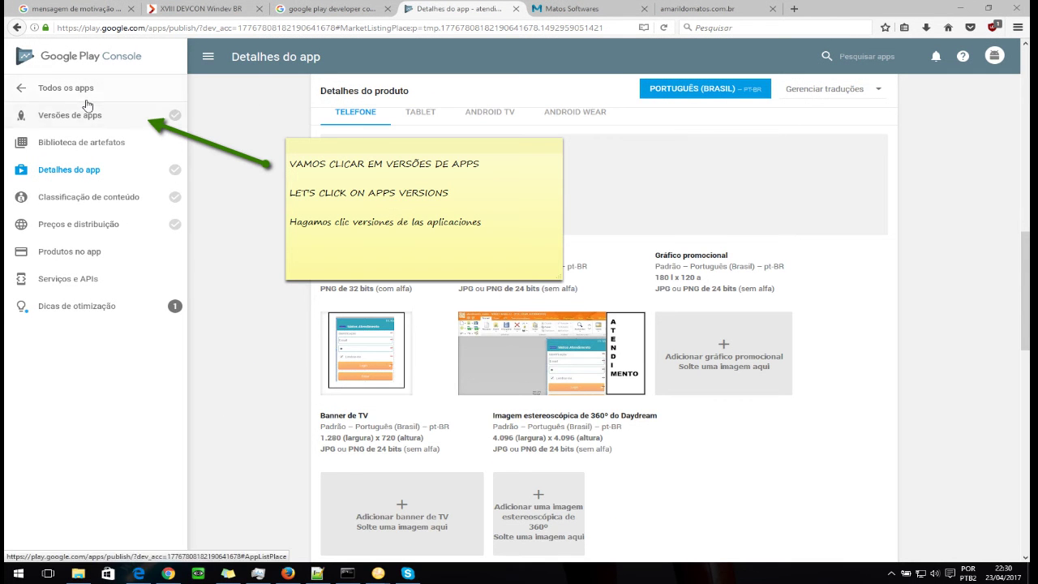
Open the production release in the app versions and try to upload atendimento_matos.apk from the project's Exe folder
left_click(69, 119)
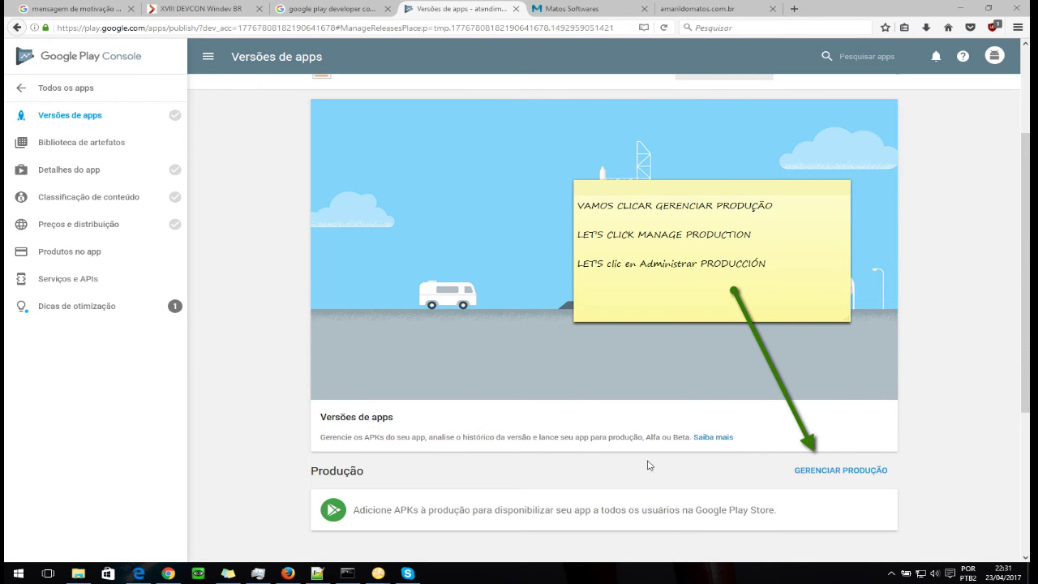
left_click(811, 472)
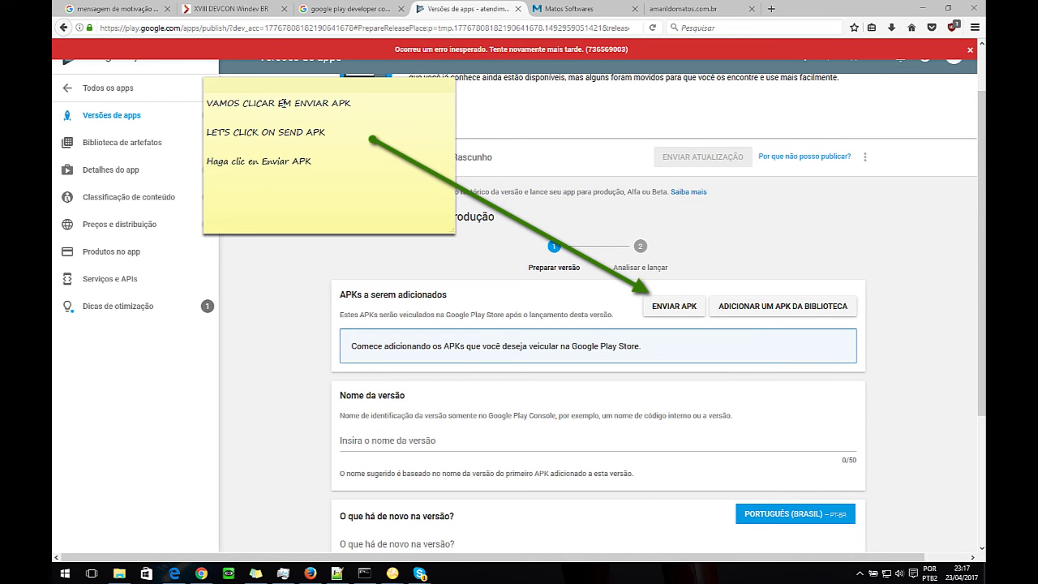
left_click(678, 313)
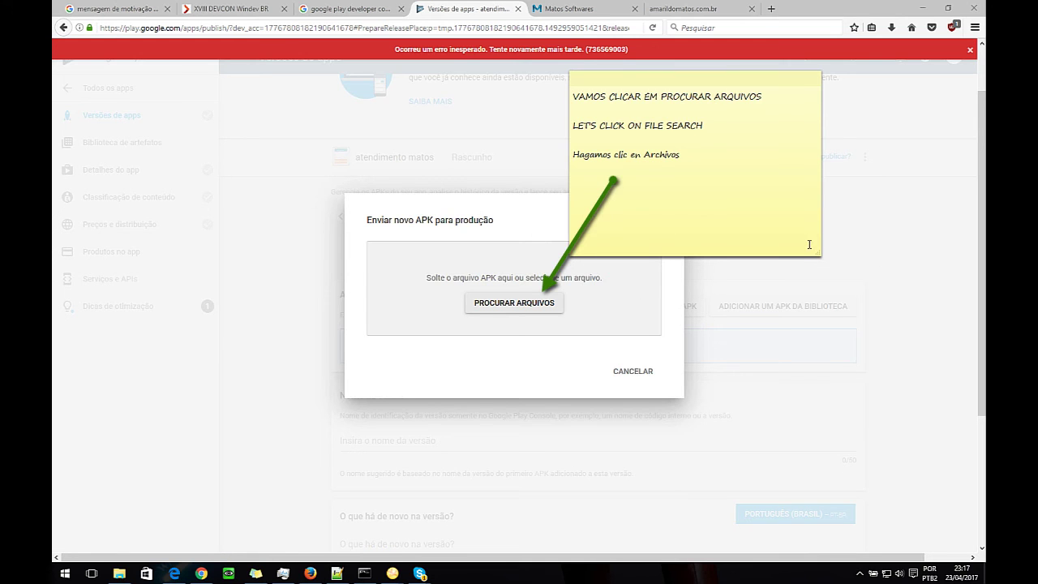
left_click(514, 302)
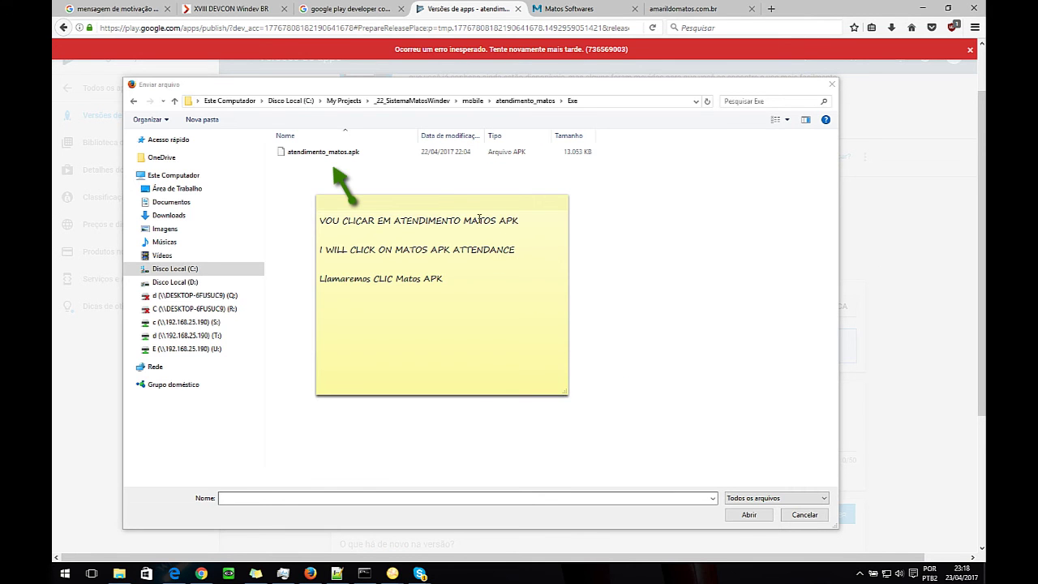
left_click(337, 154)
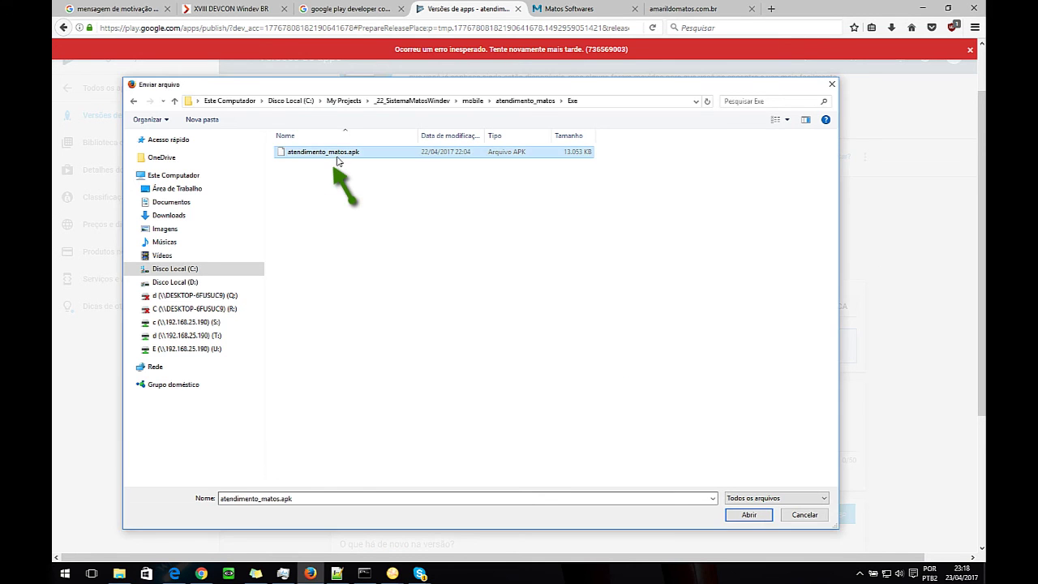
left_click(749, 514)
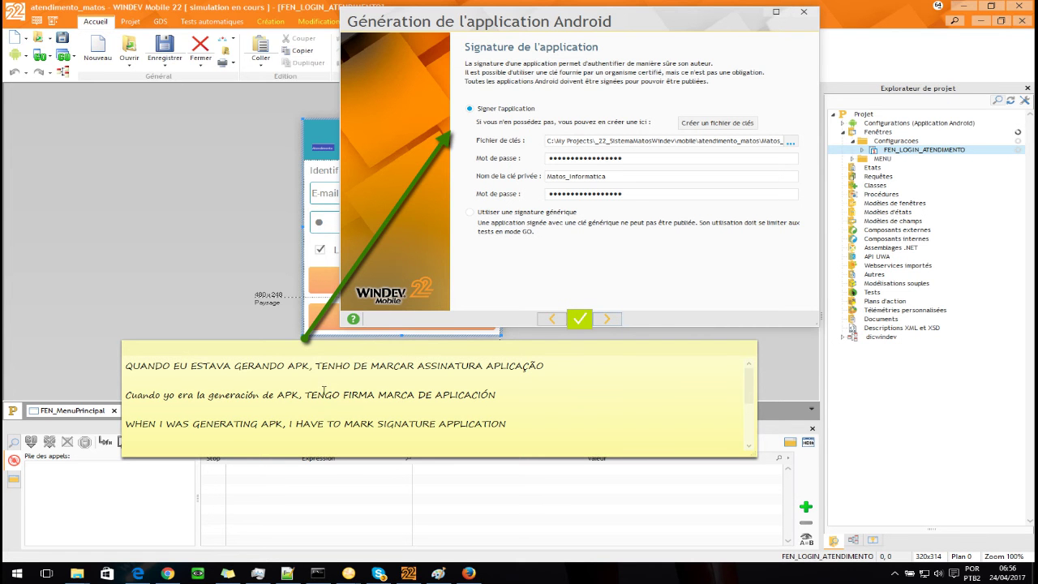
Enable application signing for the Android build in WINDEV Mobile, and upload the regenerated atendimento_matos.apk to the production release in Google Play Console
left_click(492, 112)
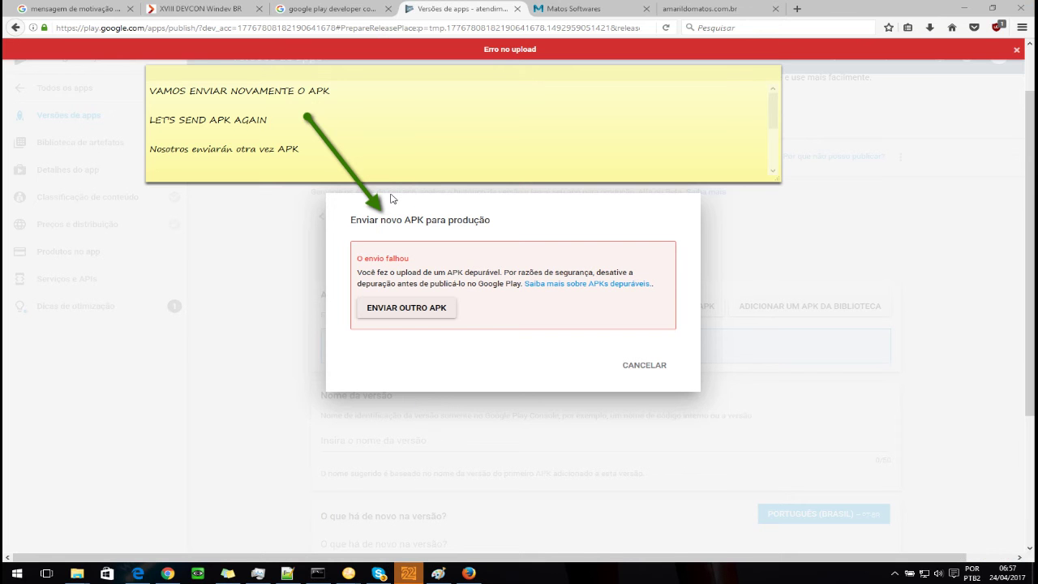
left_click(401, 316)
left_click(510, 308)
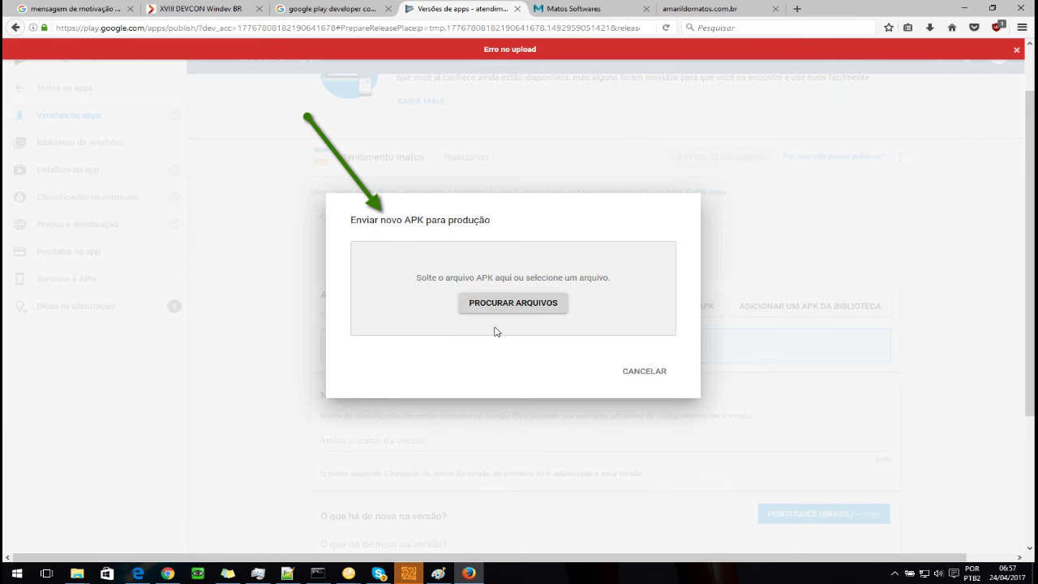
left_click(321, 152)
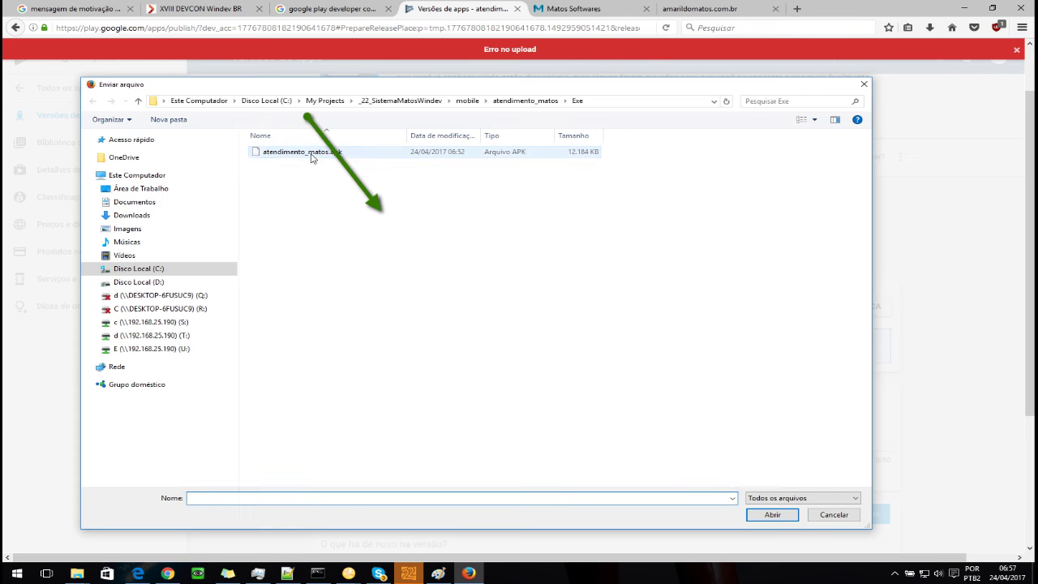
left_click(766, 517)
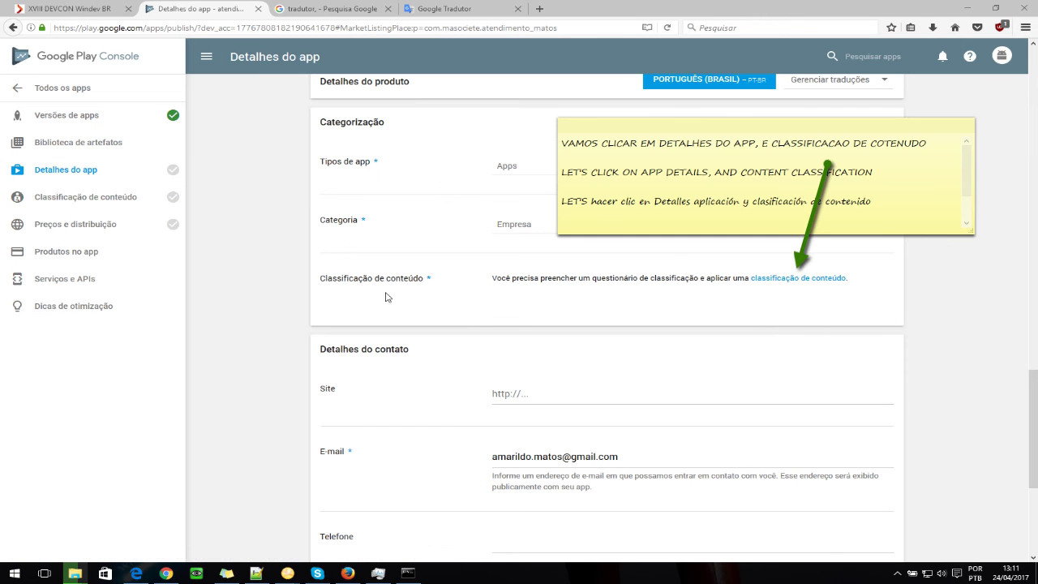
Start the content rating questionnaire with the contact e-mail in both address fields and the utility, productivity and communication category
left_click(823, 279)
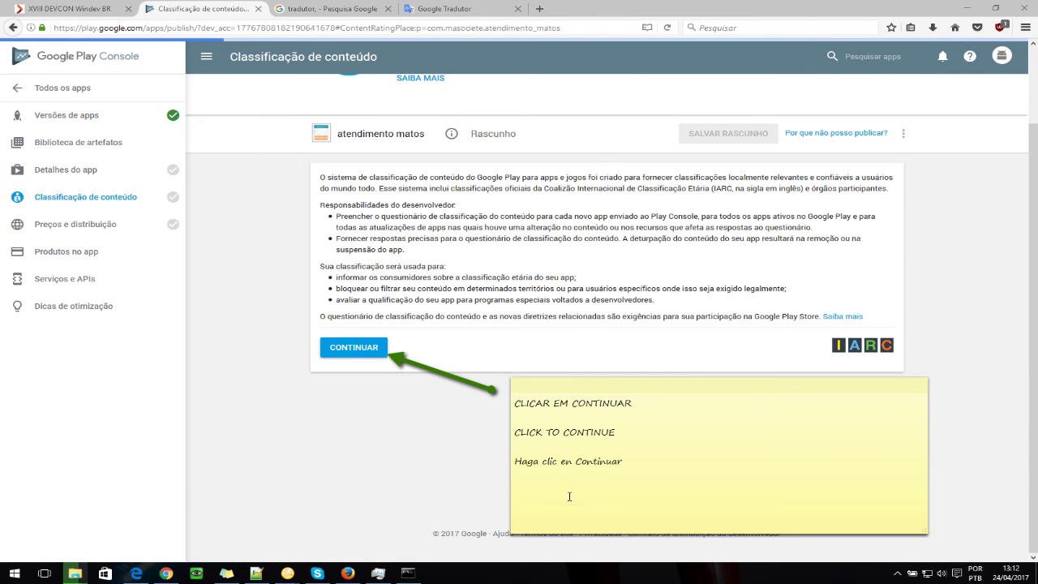
left_click(354, 347)
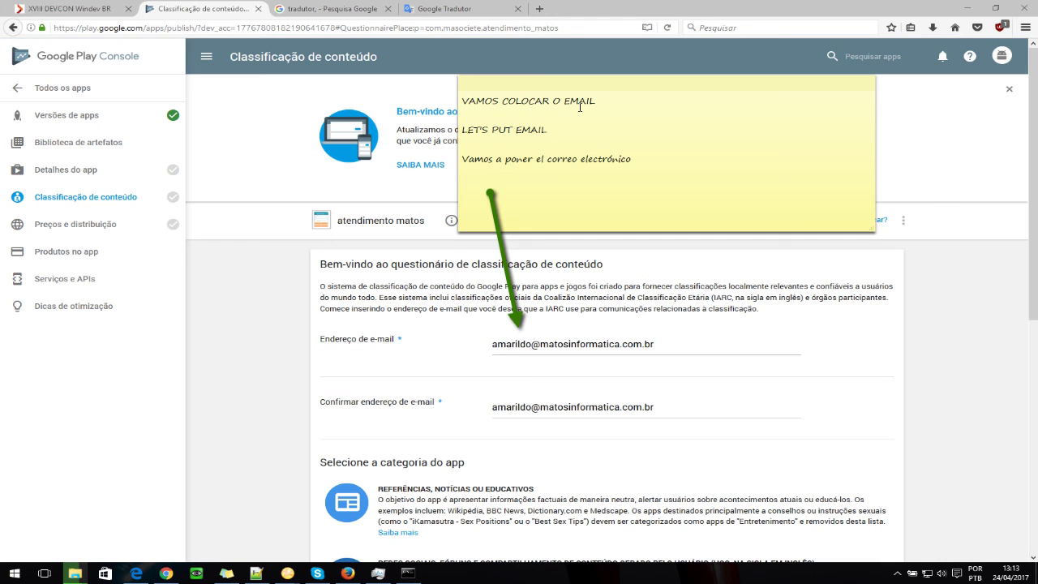
left_click(707, 347)
left_click(687, 406)
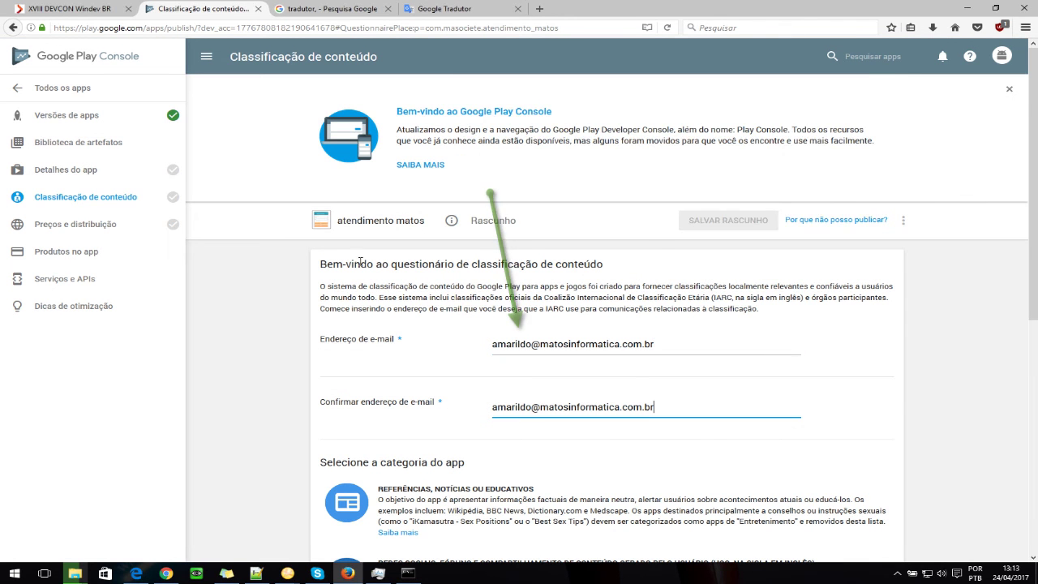
scroll(568, 408, "down", 3)
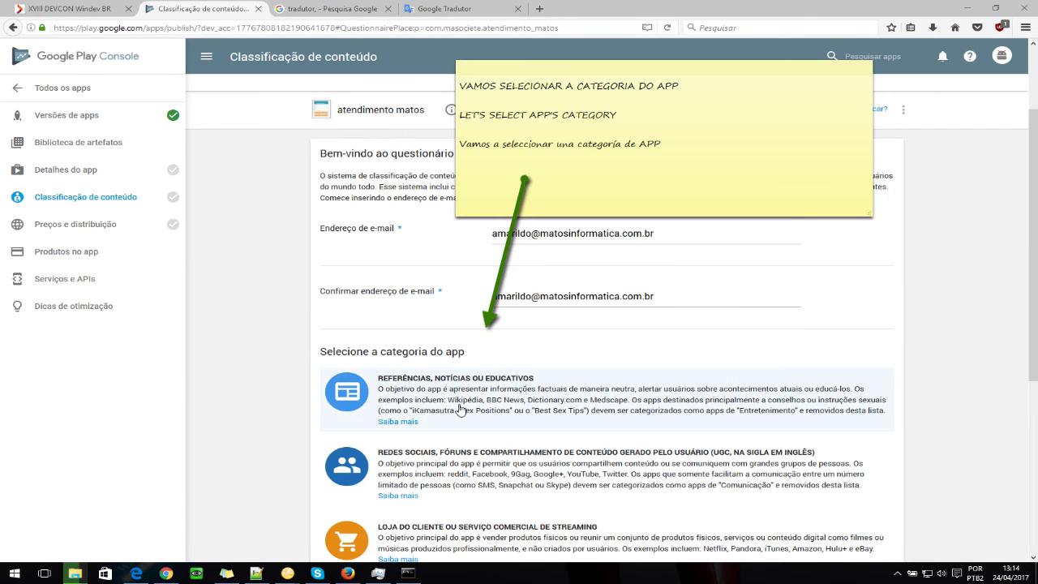
scroll(460, 410, "down", 5)
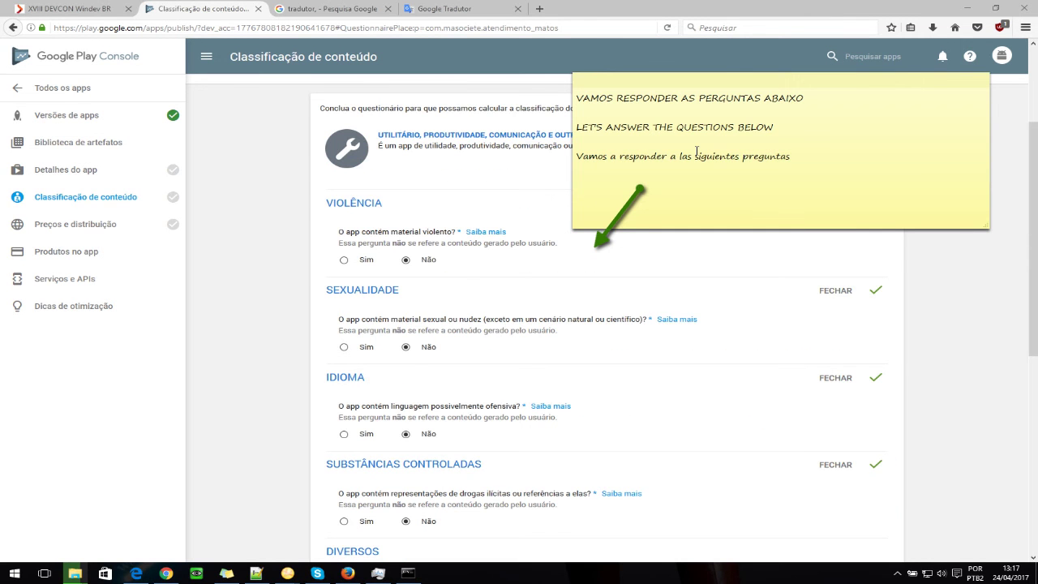
Answer Não to every question of the content rating questionnaire, and calculate and apply the rating
scroll(554, 185, "down", 8)
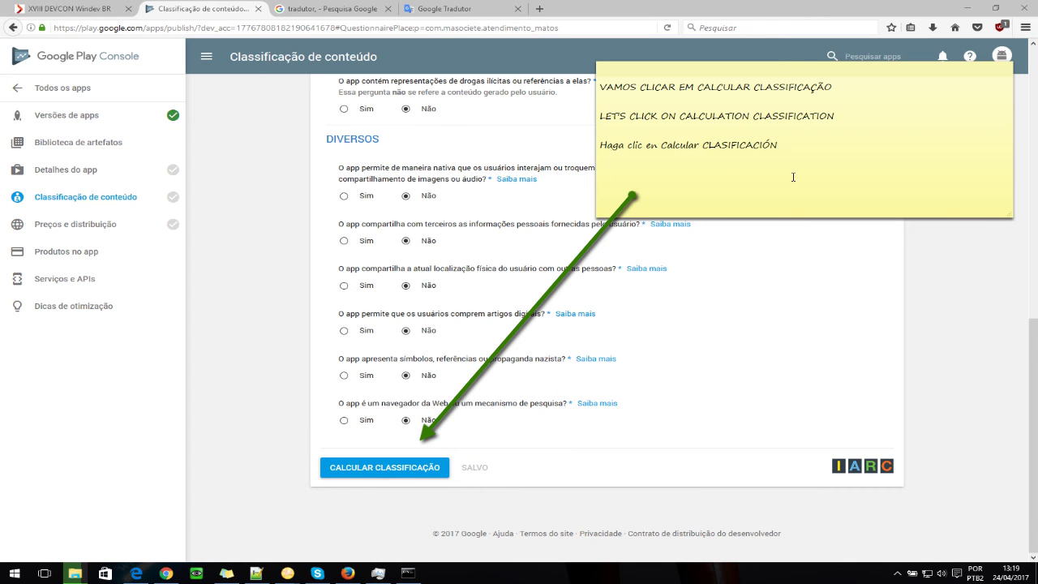
left_click(402, 470)
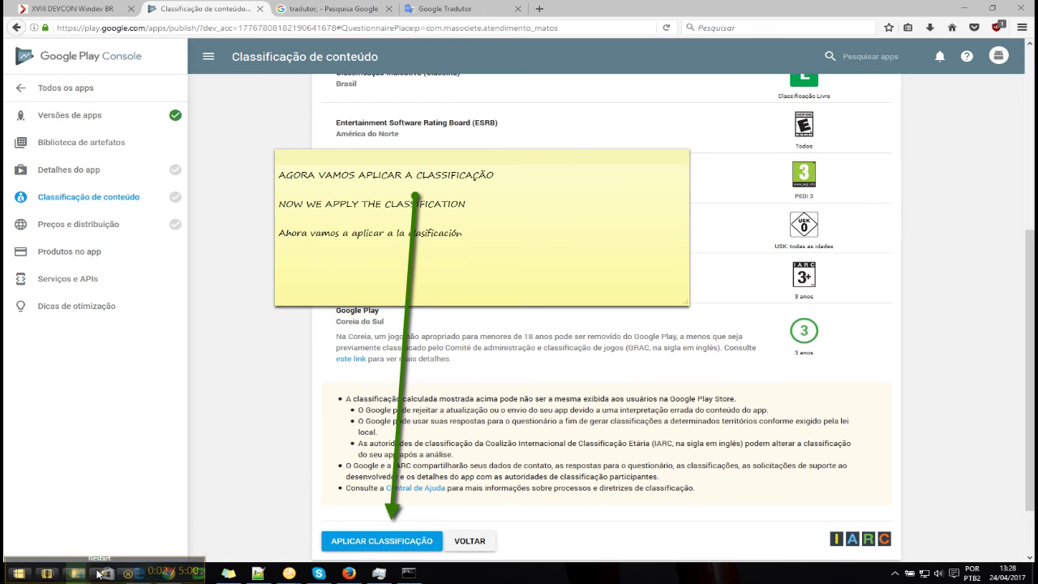
left_click(369, 545)
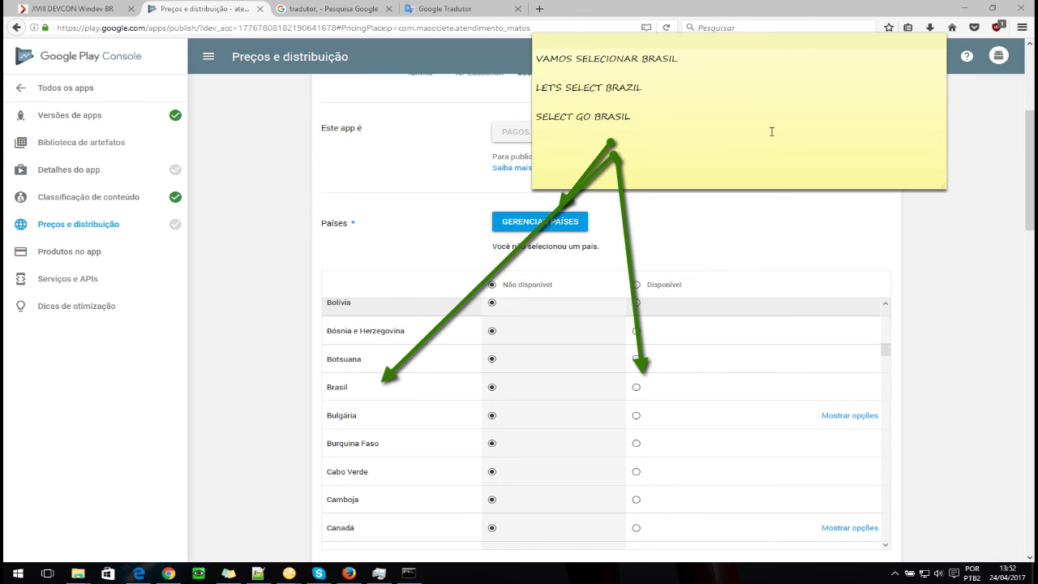
Make the app available in Brasil in the country list of its pricing and distribution settings
left_click(635, 387)
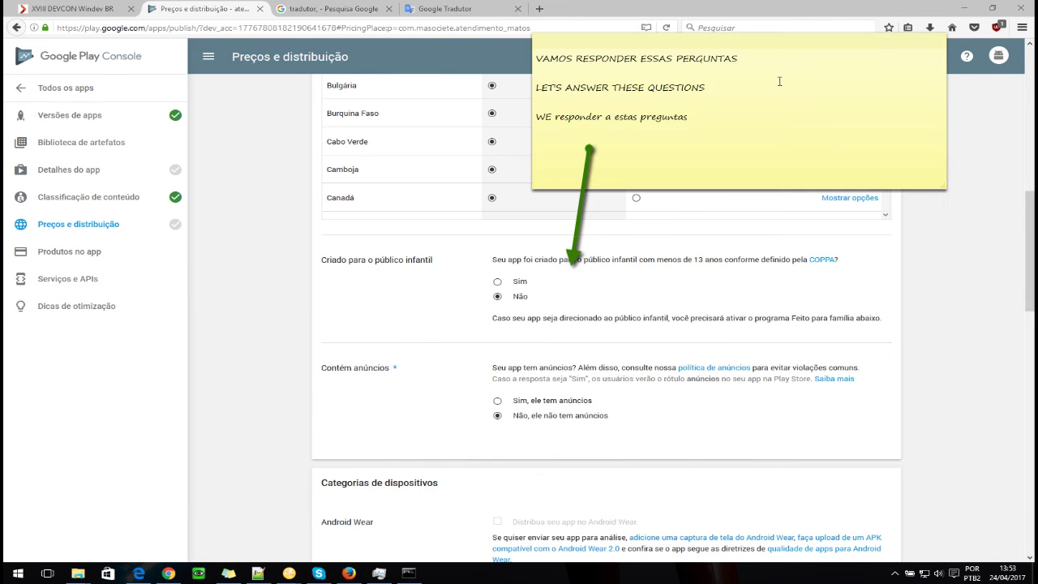
Declare the app as not made for children, accept the Android content guidelines and US export laws, and save the pricing and distribution draft
left_click(516, 300)
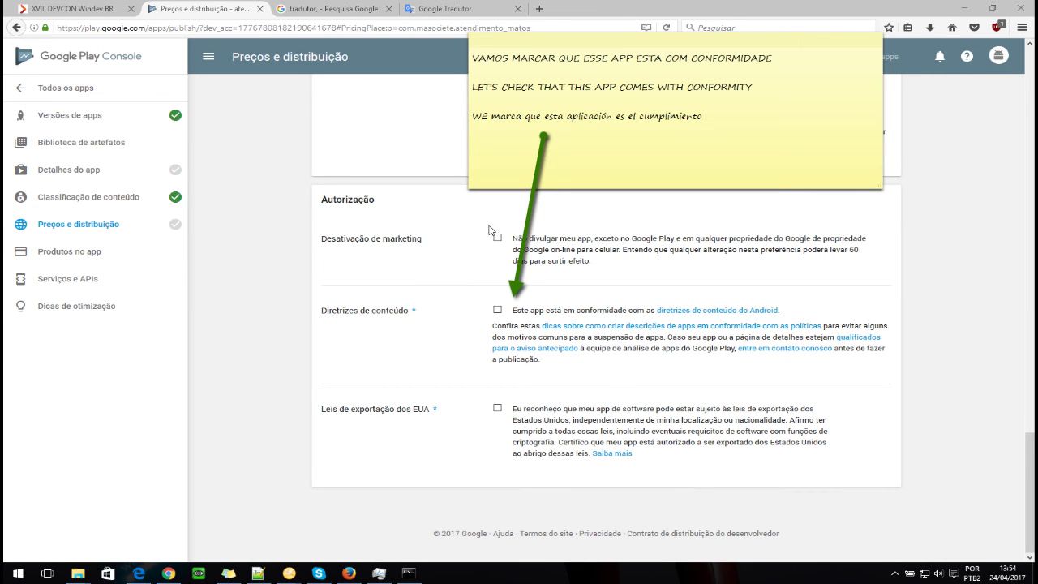
left_click(497, 309)
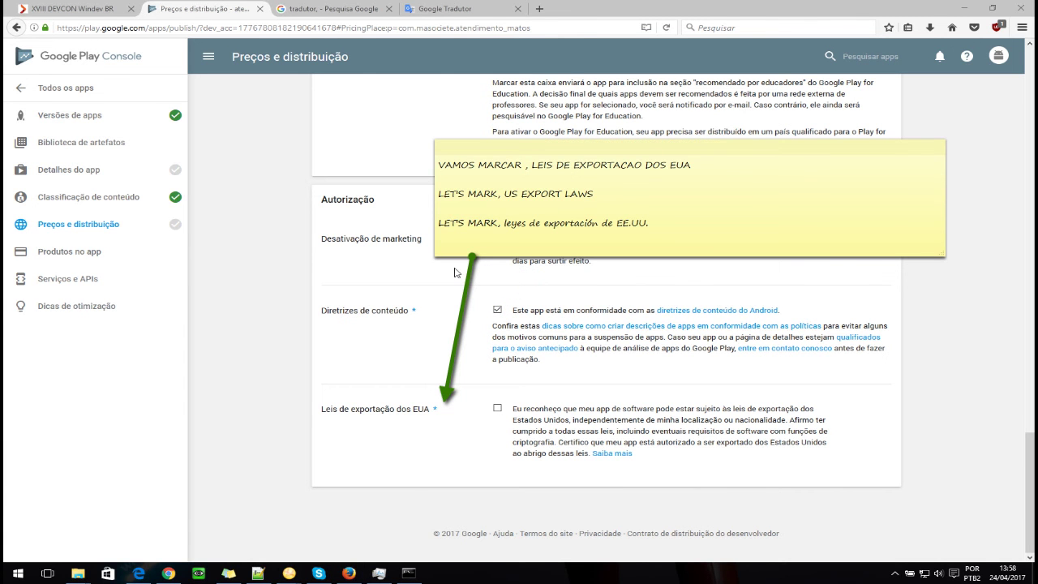
left_click(497, 408)
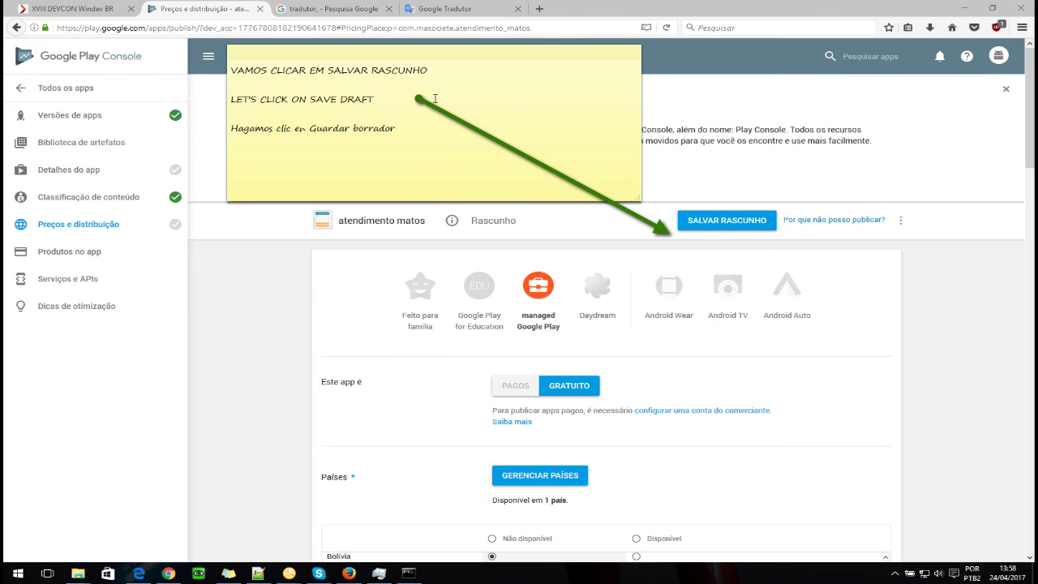
left_click(717, 222)
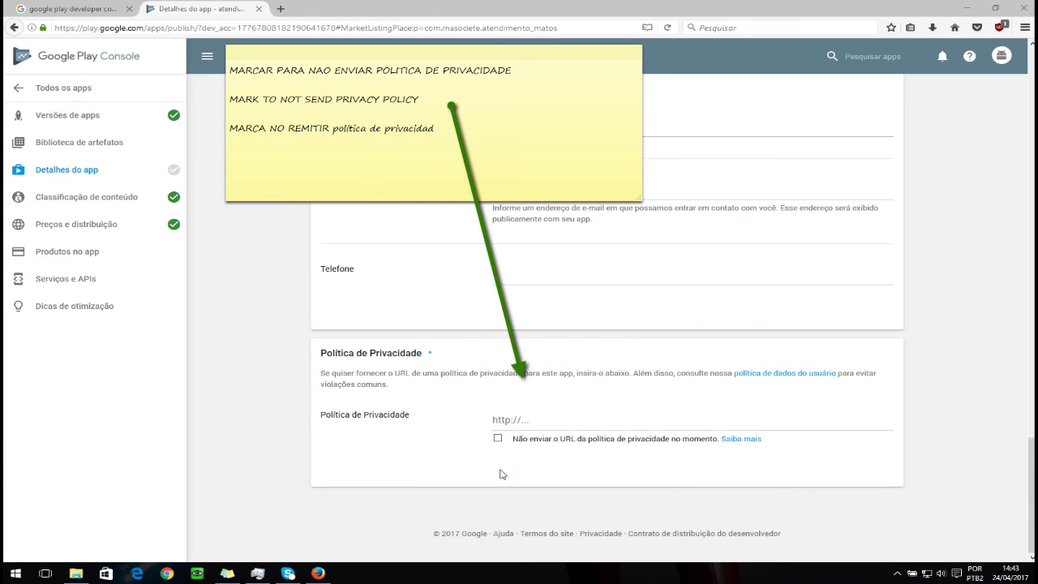
Opt out of submitting a privacy policy URL for now in the app's store details, and save the draft
left_click(498, 438)
scroll(636, 510, "up", 15)
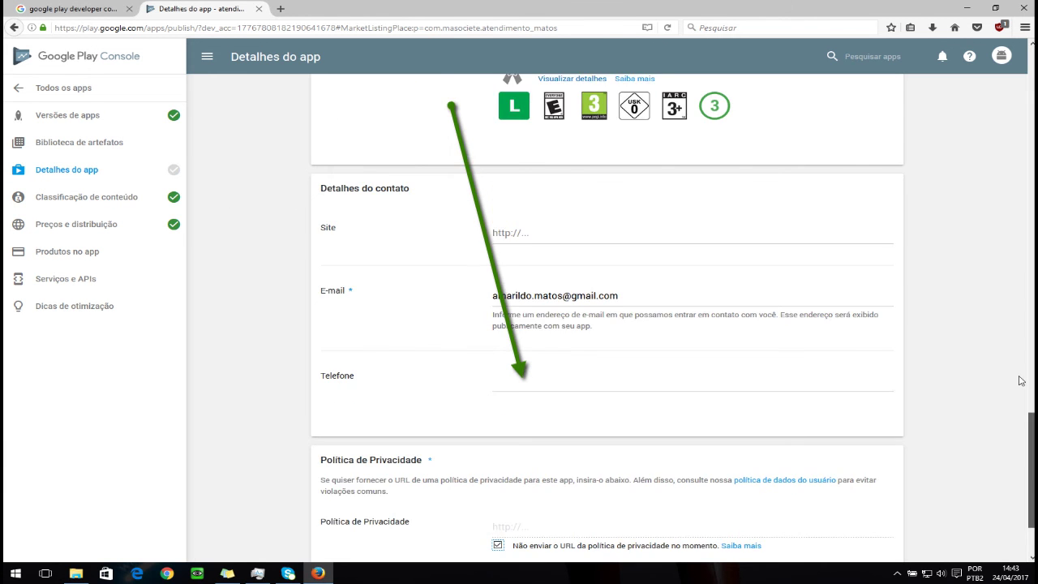
left_click(719, 221)
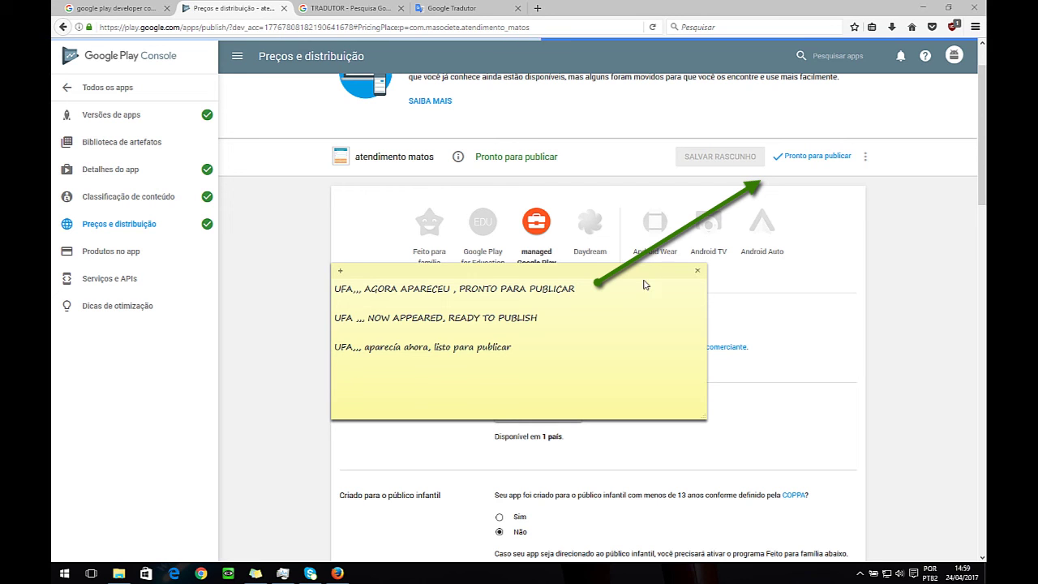
Review the unreleased production version 0.0.2.0 and launch it to production for all Play Store users
left_click(825, 156)
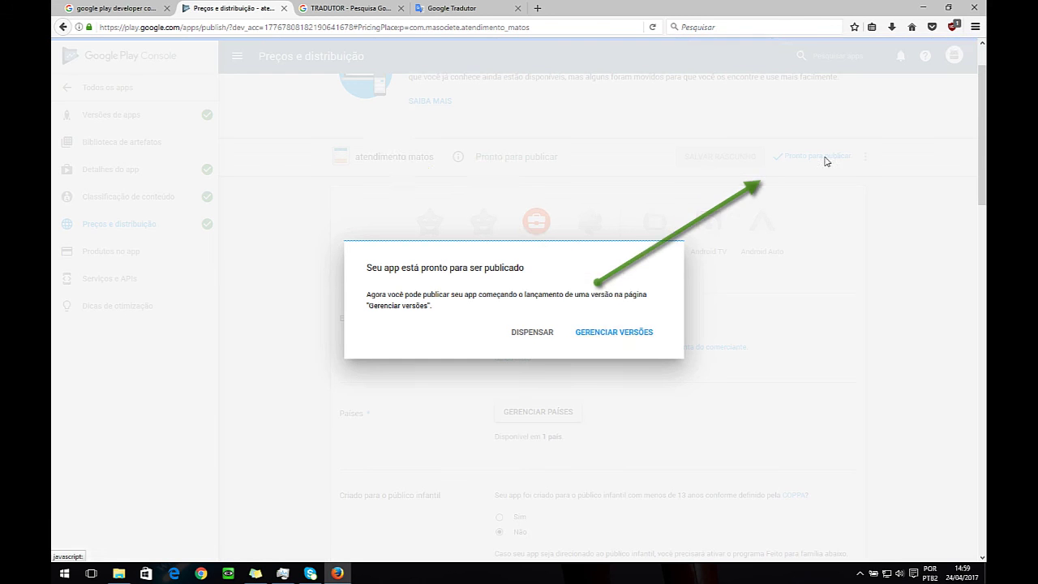
left_click(597, 338)
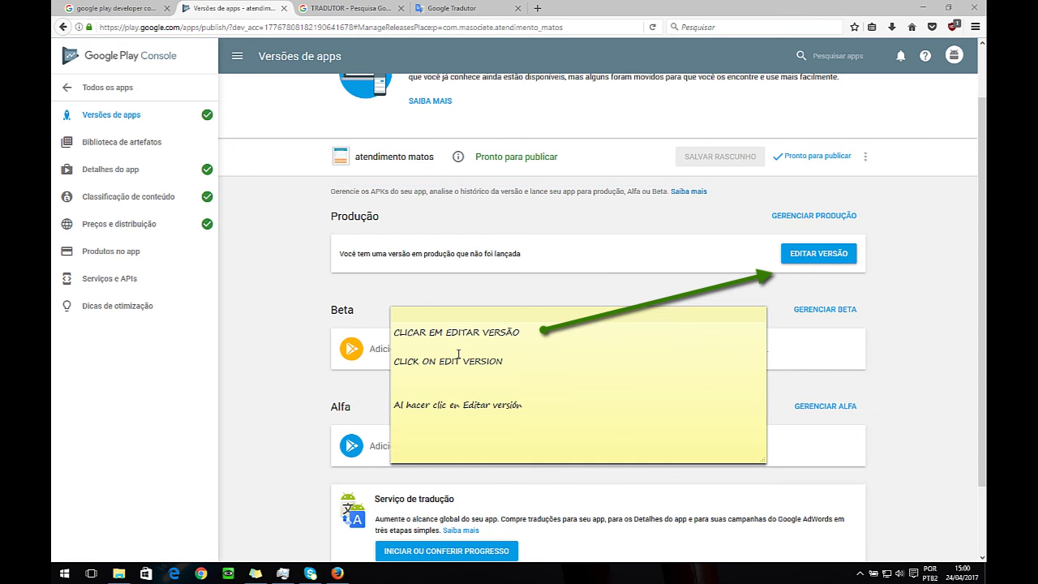
left_click(820, 254)
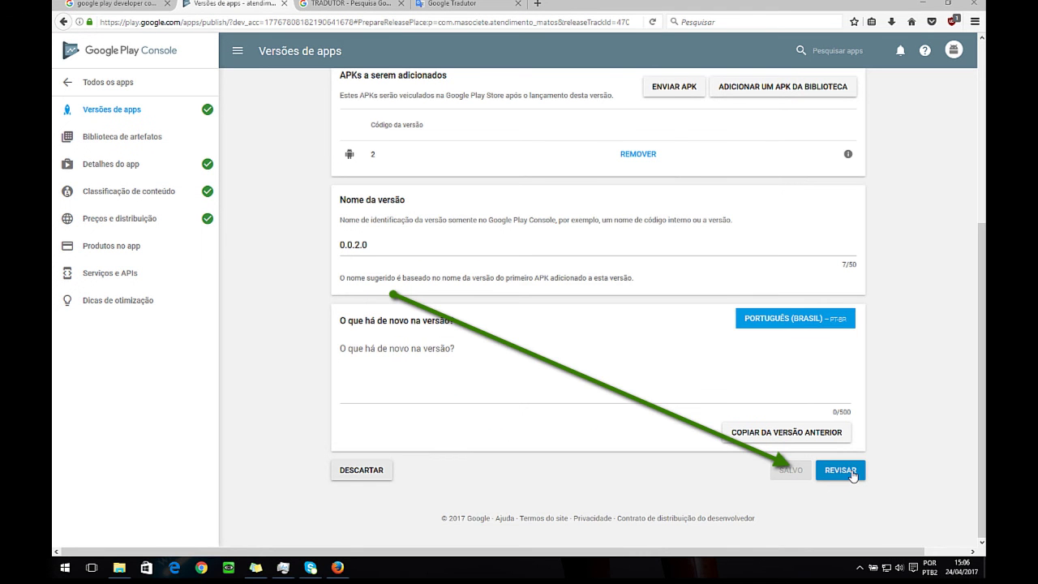
left_click(851, 474)
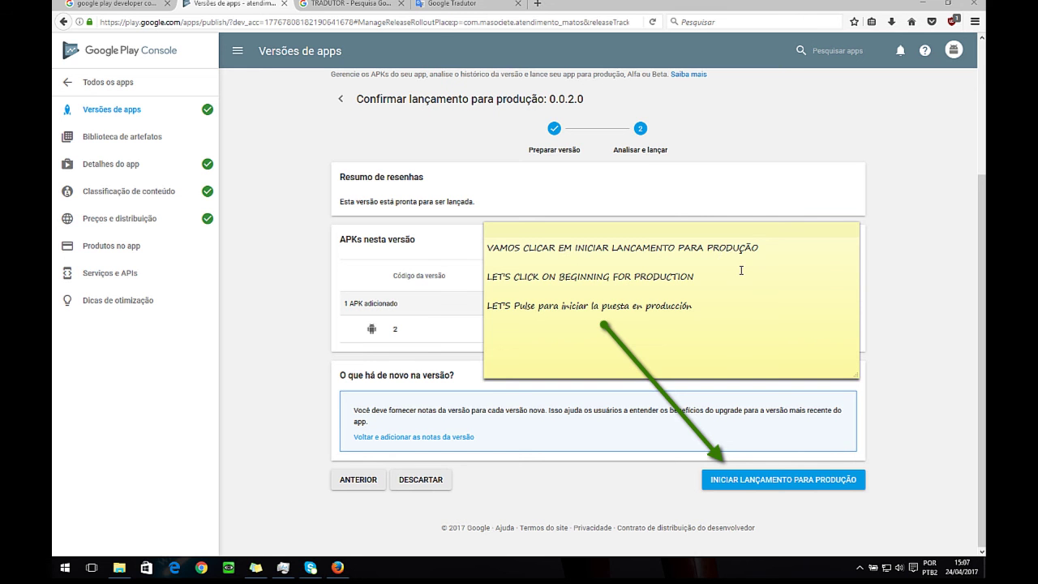
left_click(774, 480)
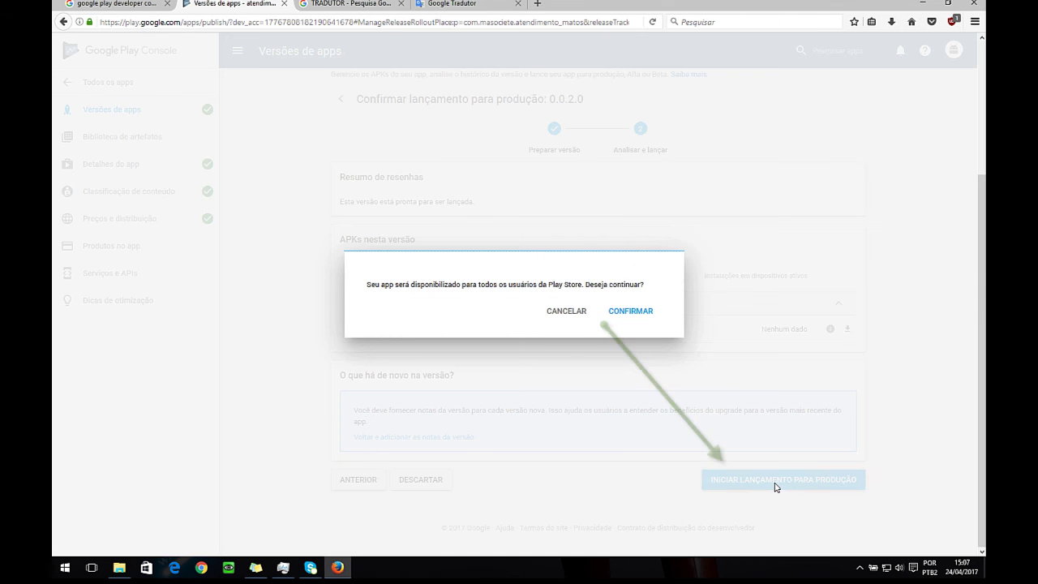
left_click(618, 314)
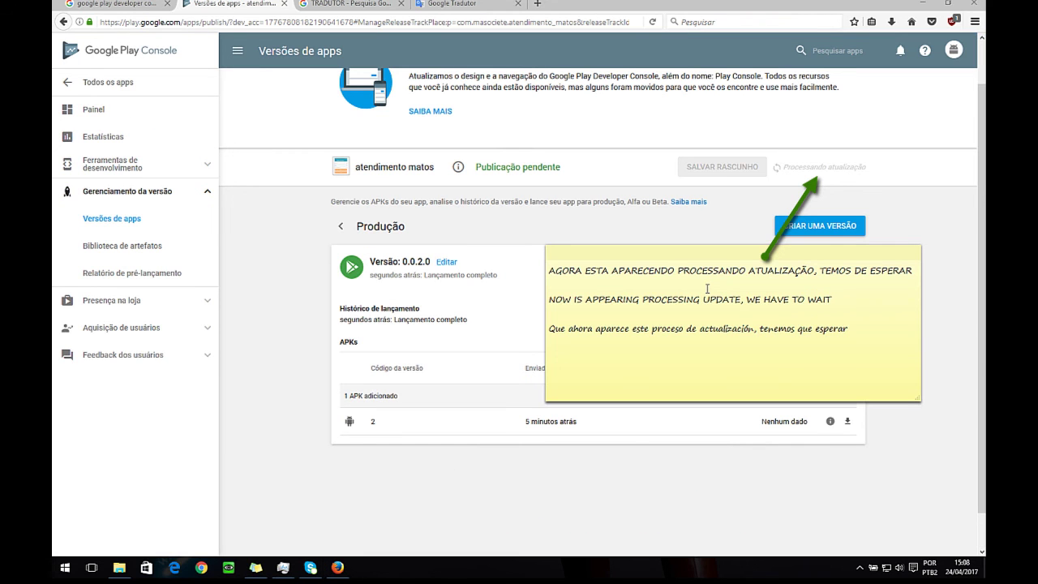